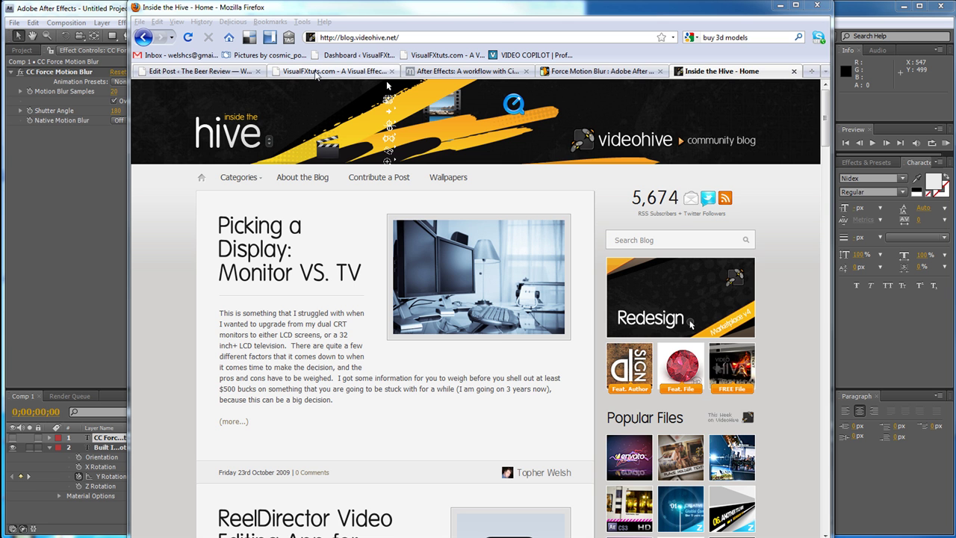
- Switch Firefox to the VisualFXtuts tab, then bring After Effects' Comp 1 to the front
left_click(346, 75)
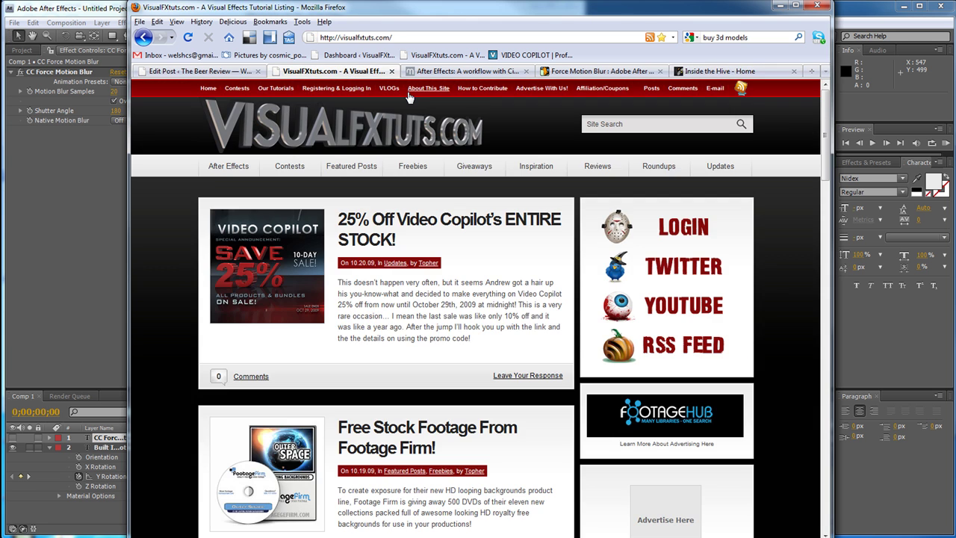
left_click(858, 20)
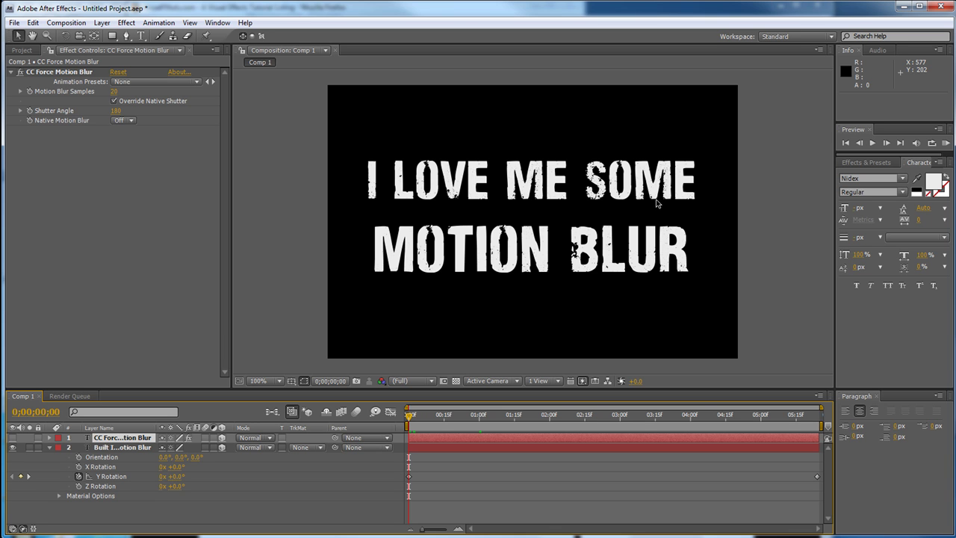
- Select the Built In Motion Blur layer and scrub through its unblurred Y Rotation spin
left_click(124, 449)
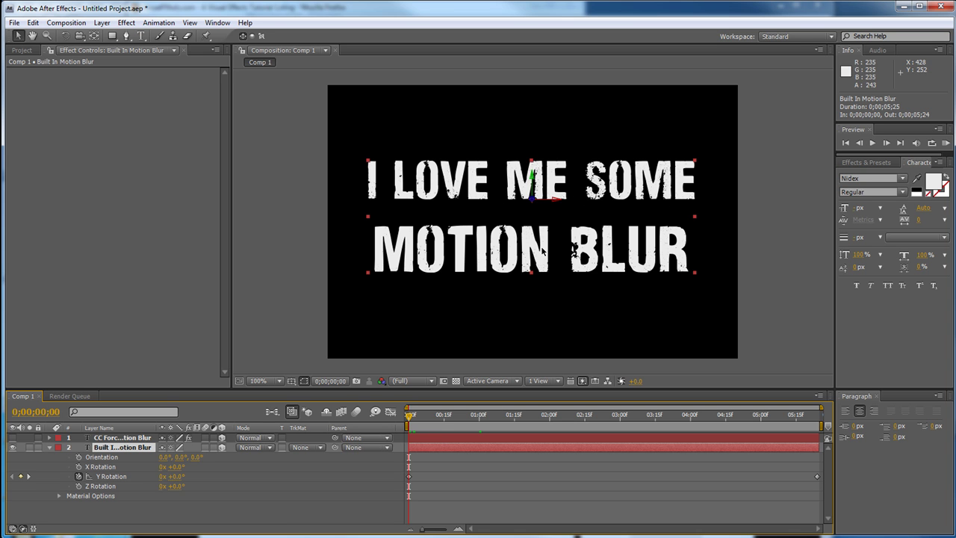
left_click(412, 422)
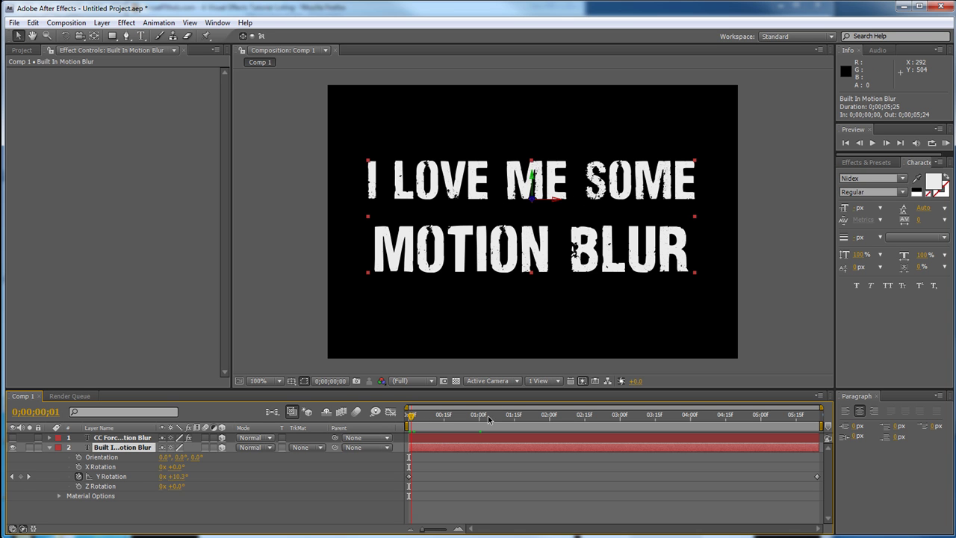
left_click_drag(493, 420, 426, 424)
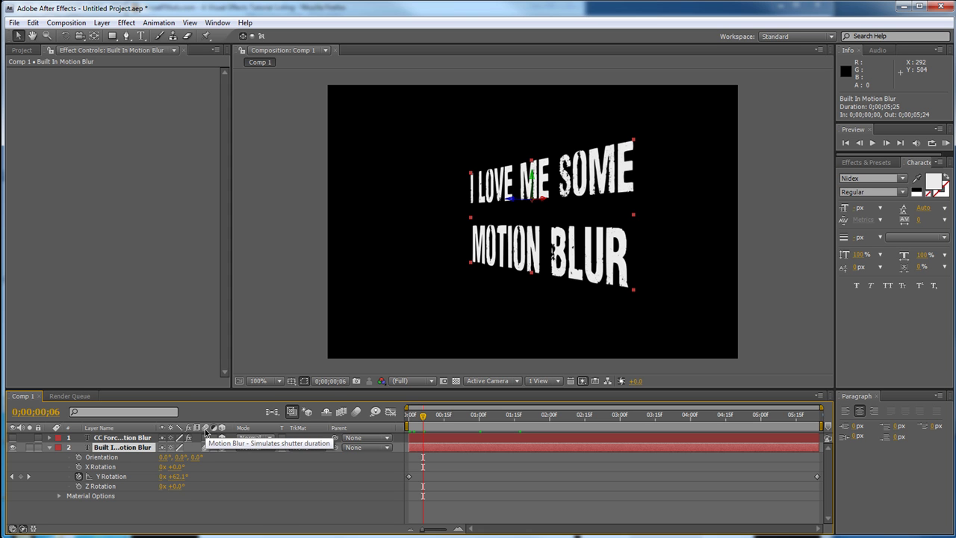
left_click_drag(424, 417, 400, 424)
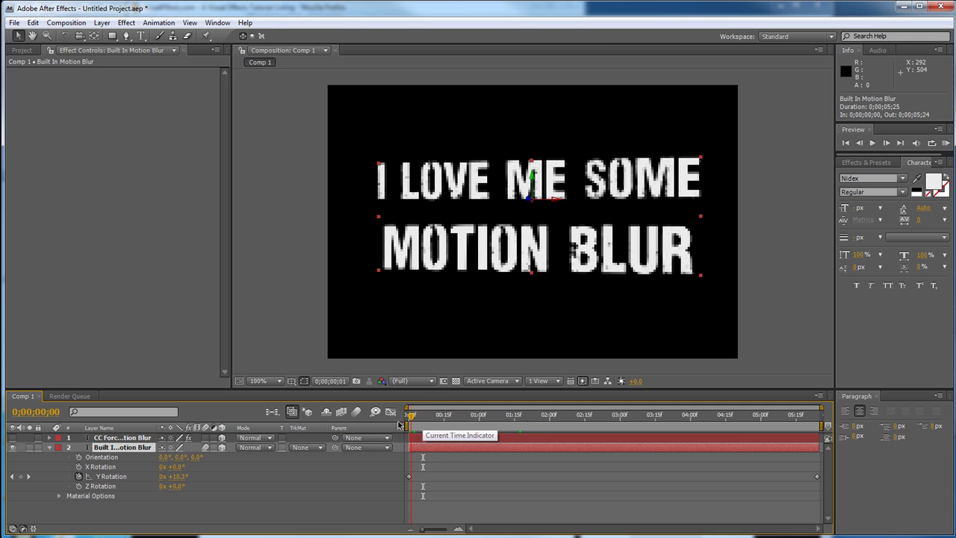
- Enable composition motion blur and turn off the Built In Motion Blur layer's visibility
left_click(357, 413)
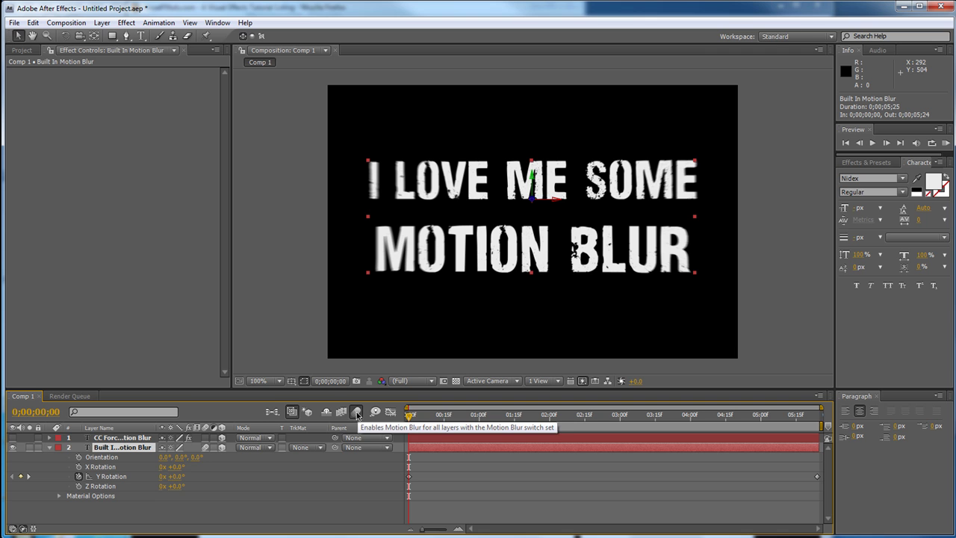
left_click(356, 413)
left_click(12, 447)
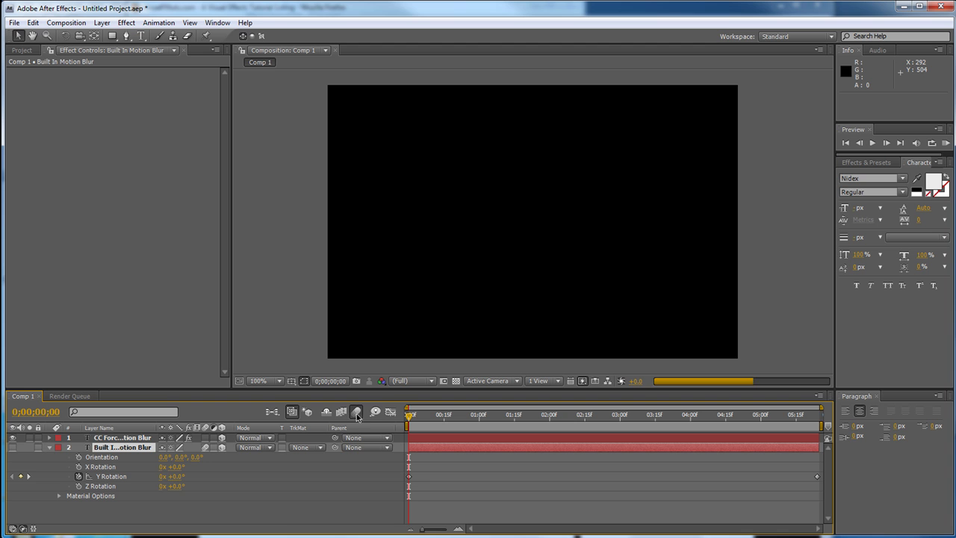
- Apply Effect > Time > CC Force Motion Blur to the CC Force Motion Blur layer
left_click(109, 438)
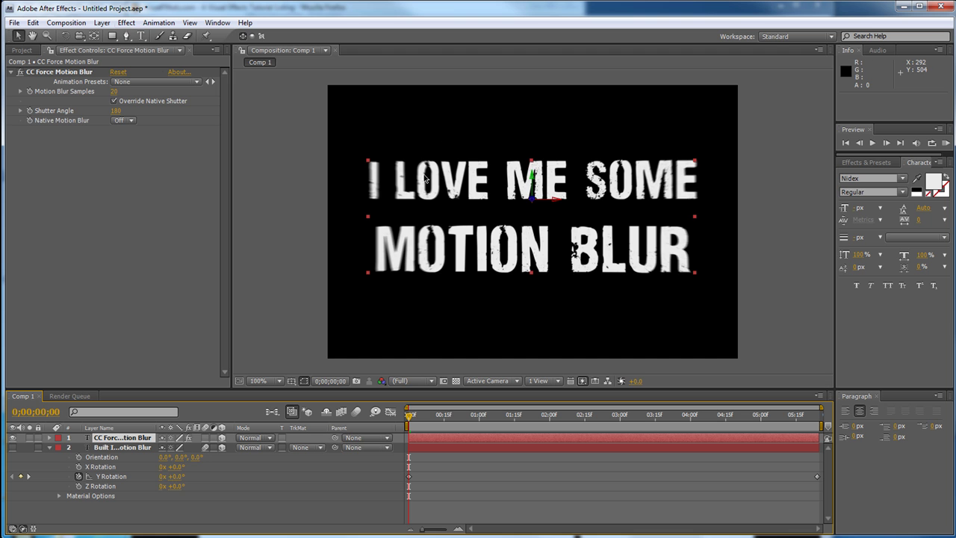
left_click(126, 23)
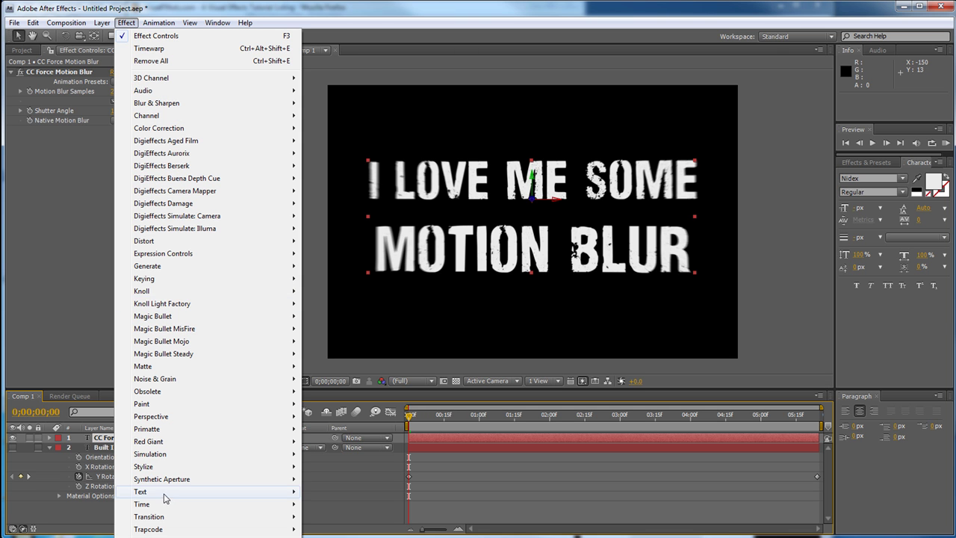
mouse_move(172, 504)
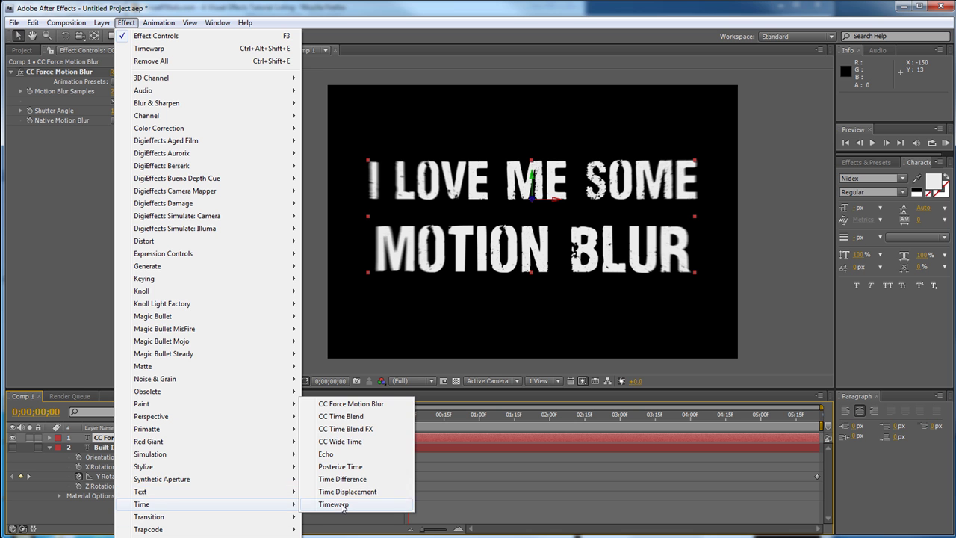
left_click(345, 406)
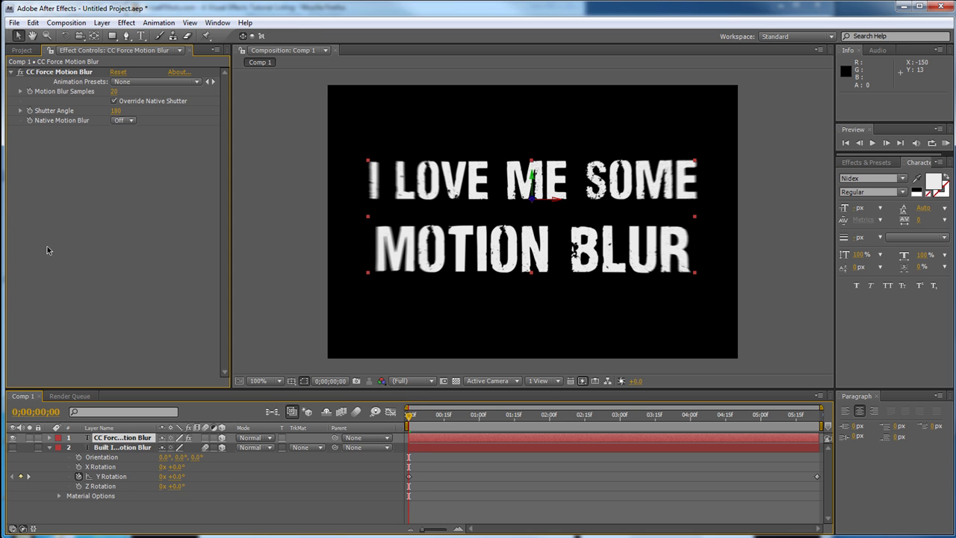
- Set Motion Blur Samples to 9 and RAM-preview the blurred rotation
left_click(115, 91)
type("9")
key("Return")
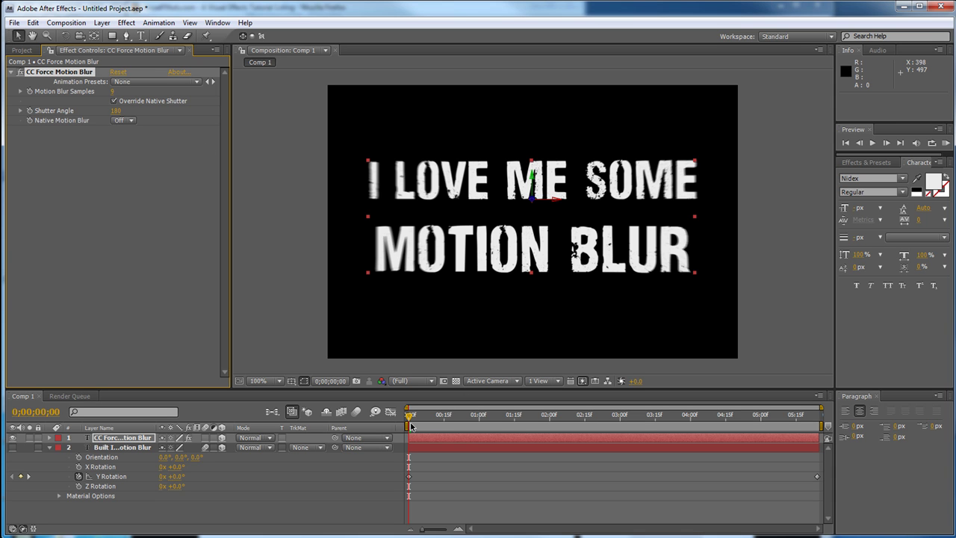
key("KP_0")
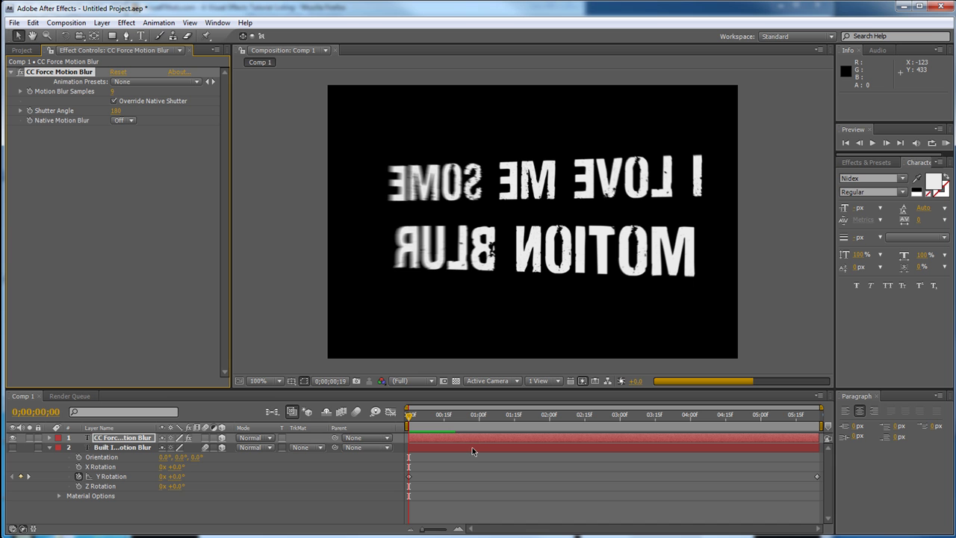
left_click(435, 426)
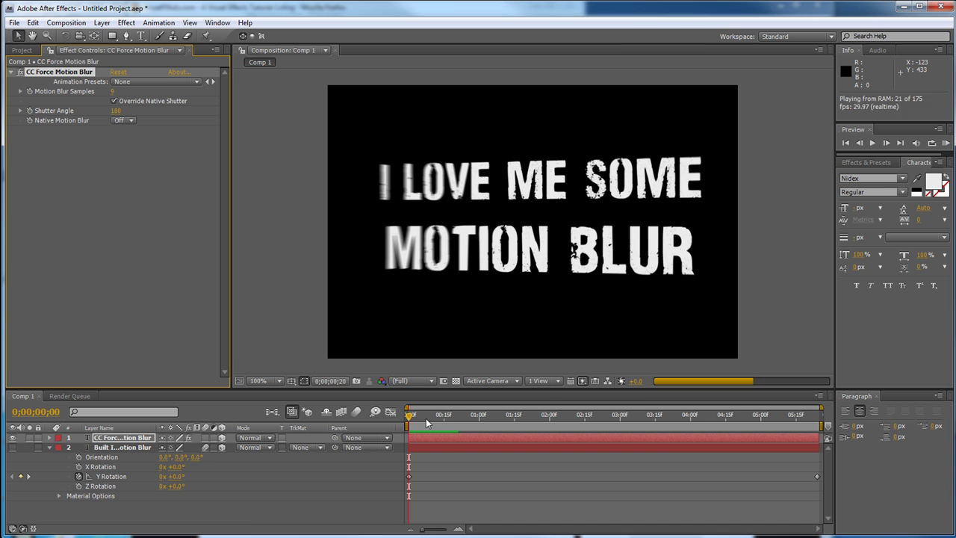
left_click(428, 424)
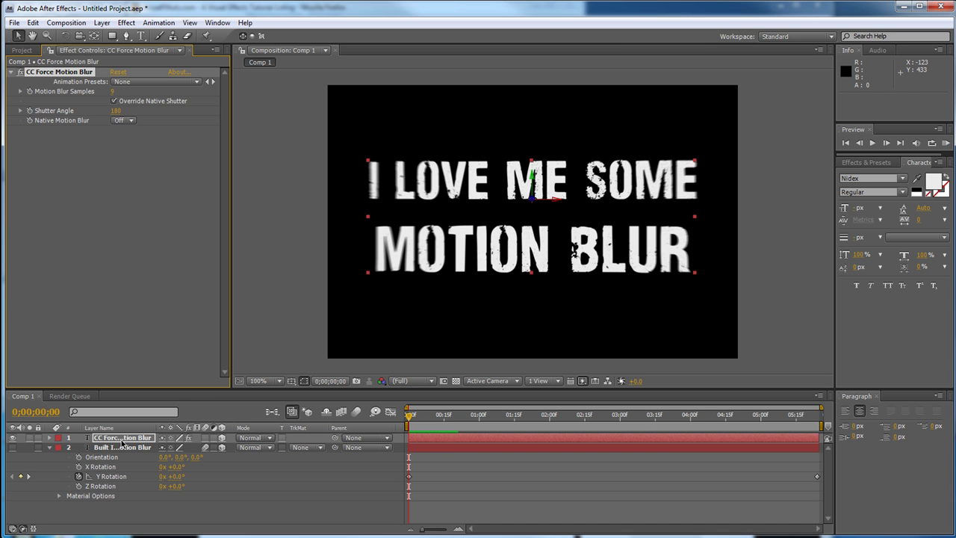
- Delete the CC Force Motion Blur effect from the text layer
left_click(423, 441)
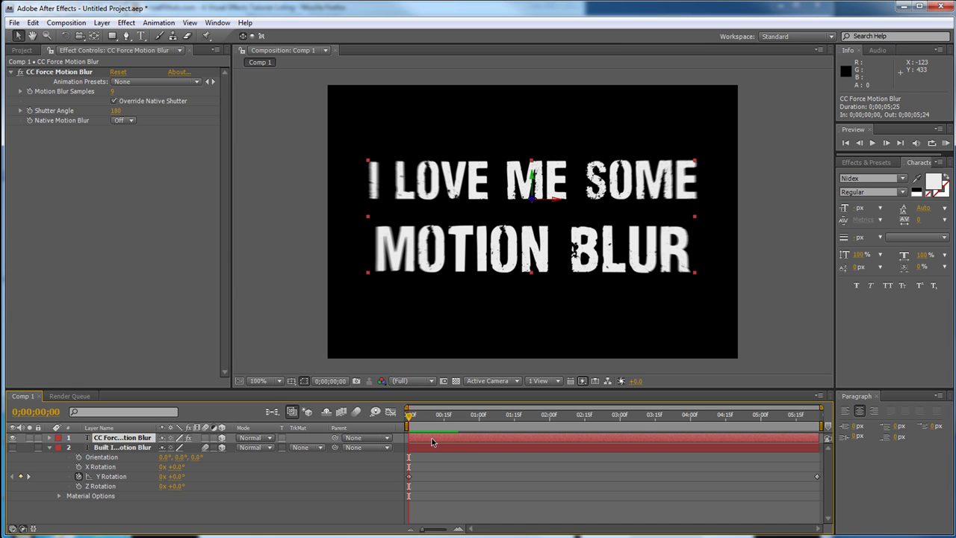
left_click(79, 74)
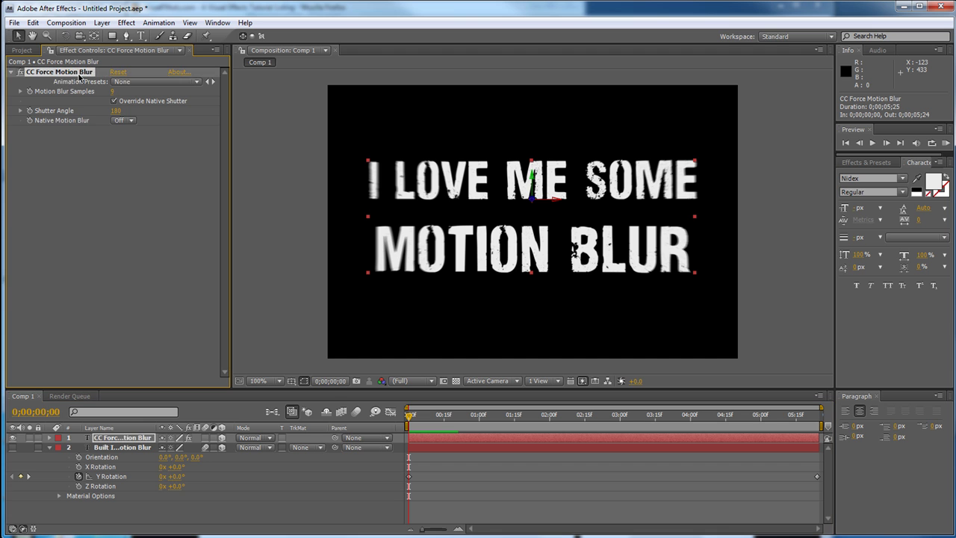
key("Delete")
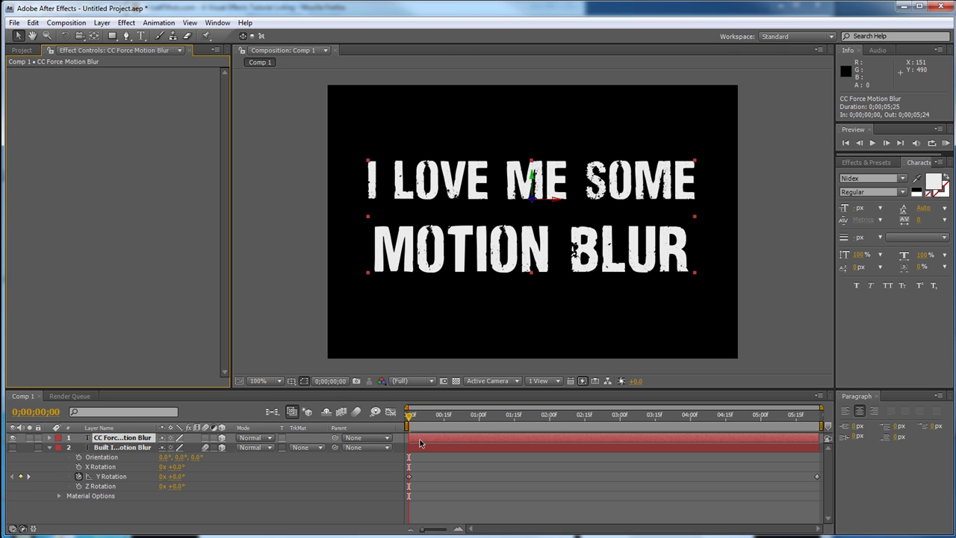
- Pre-compose the text layer as CC Force Motion Blur Comp 1 and add Adjustment Layer 1 above it
key("ctrl+shift+c")
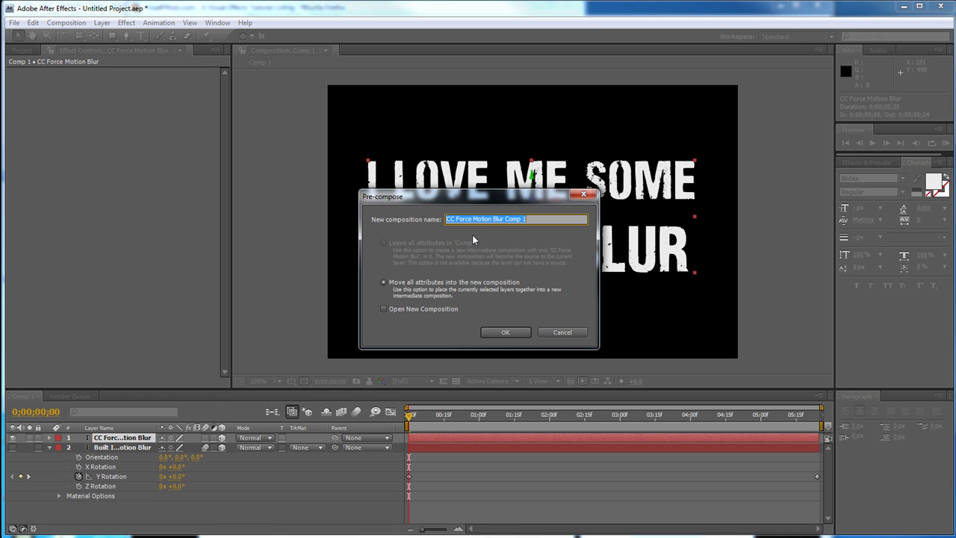
left_click(505, 332)
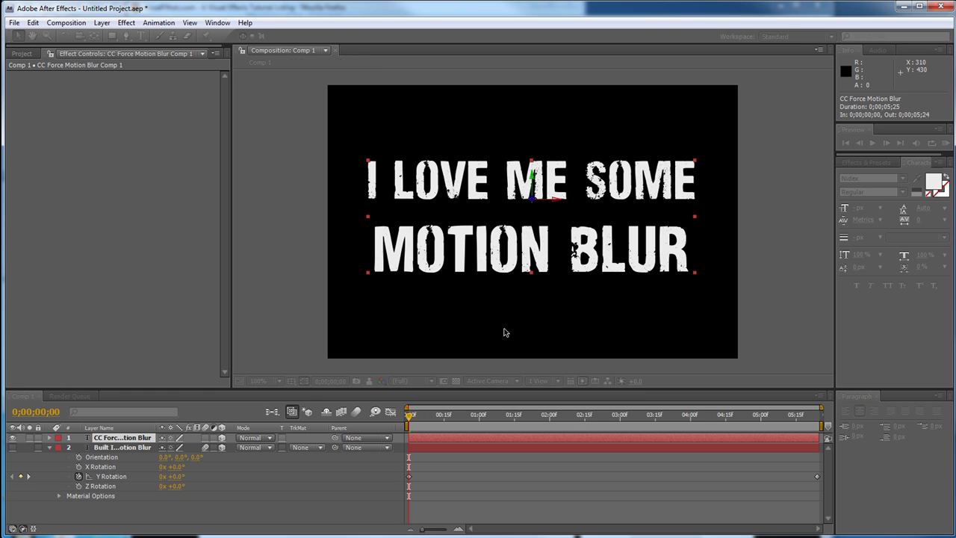
left_click(95, 29)
mouse_move(122, 37)
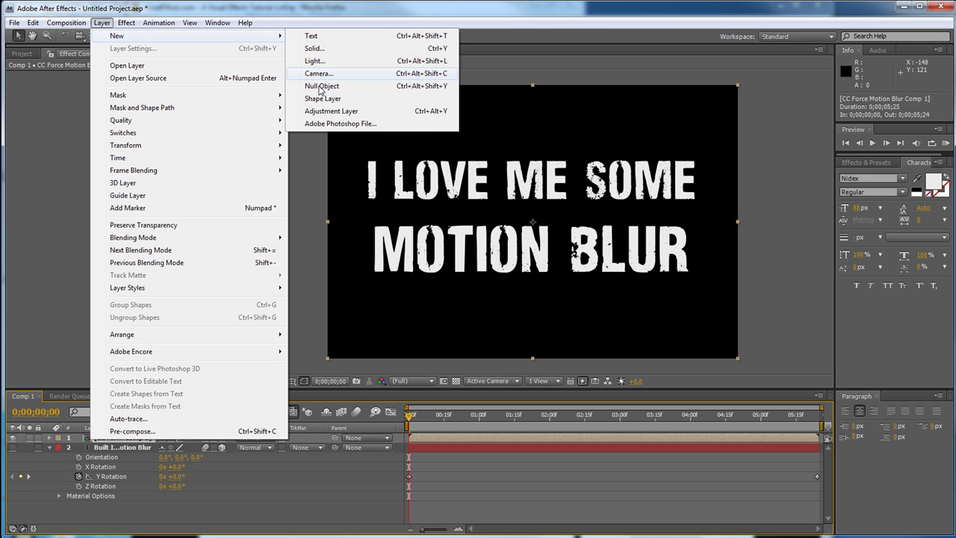
left_click(331, 110)
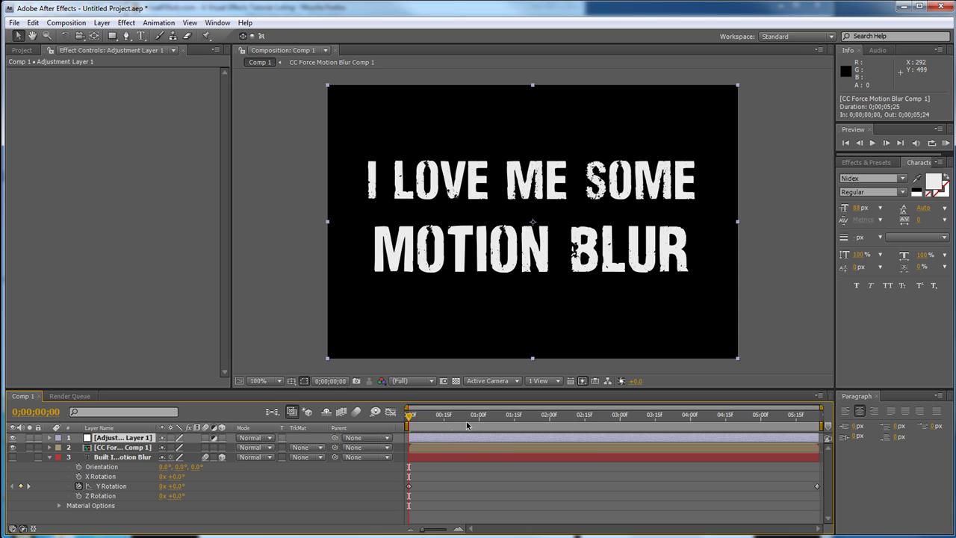
- Move the playhead to 0;00;00;28, where the text reaches +289.7° Y Rotation
left_click_drag(422, 424, 474, 426)
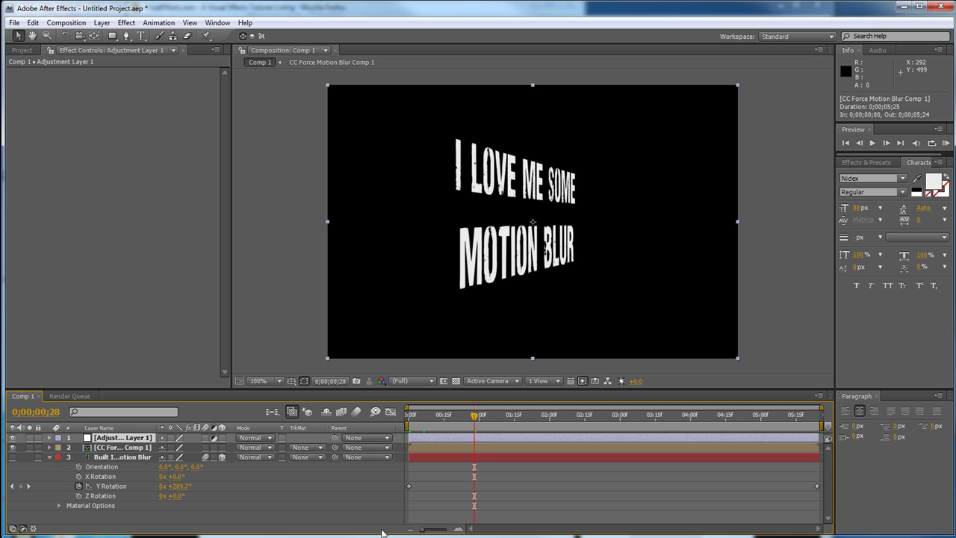
- Switch to Firefox's Motionworks tab 'After Effects: A workflow with Cinema 4D and Illustrator'
key("alt+Tab")
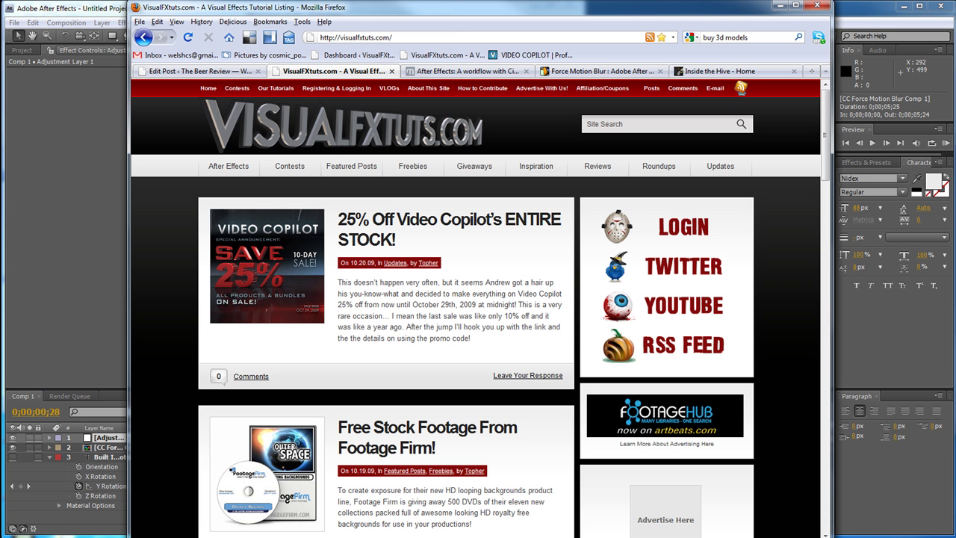
left_click(466, 72)
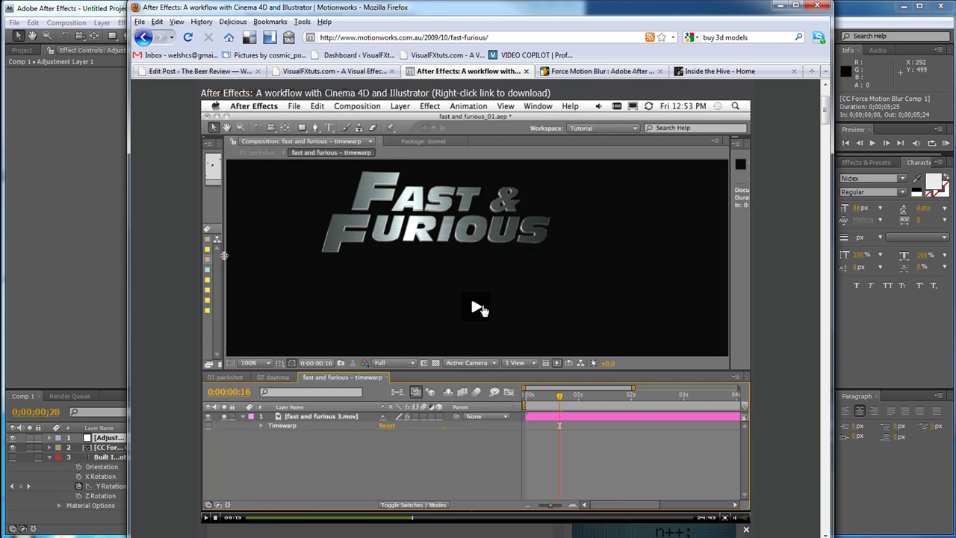
- Play the Motionworks video to its Fast & Furious Timewarp demo, pause it, and return to After Effects
left_click(476, 309)
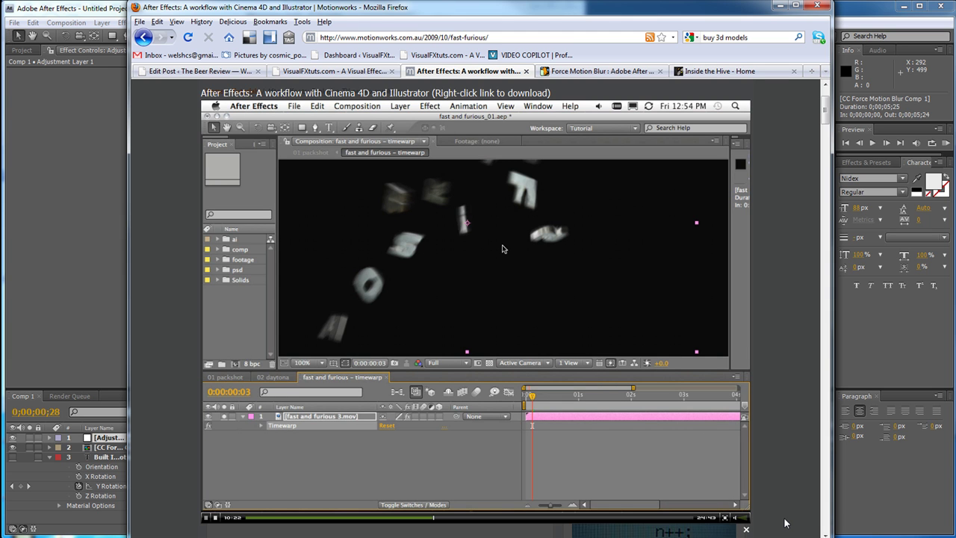
left_click(207, 518)
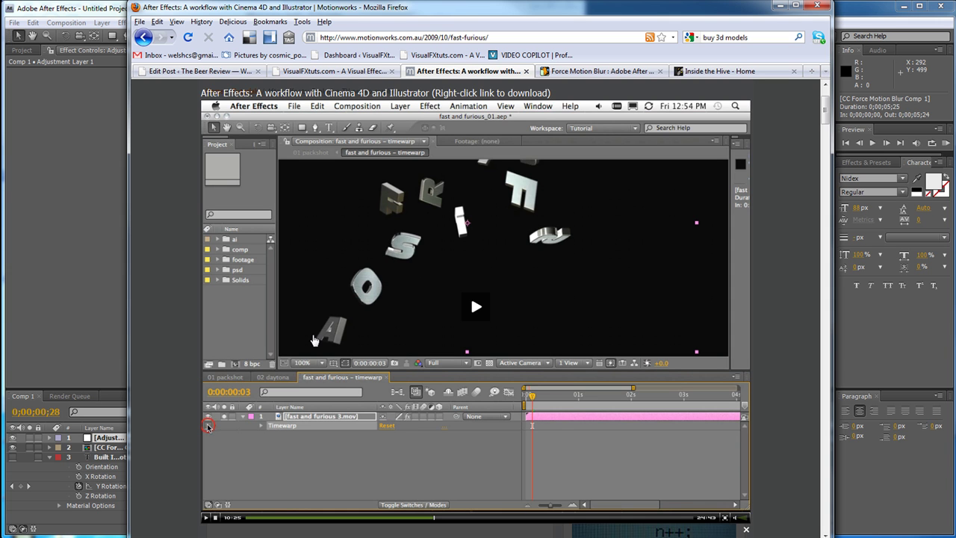
left_click(75, 122)
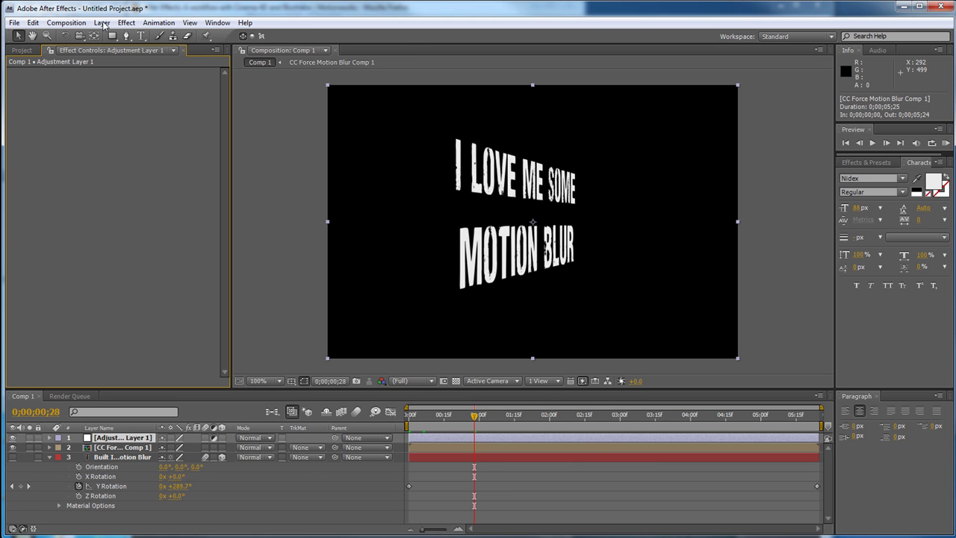
left_click(126, 22)
mouse_move(155, 504)
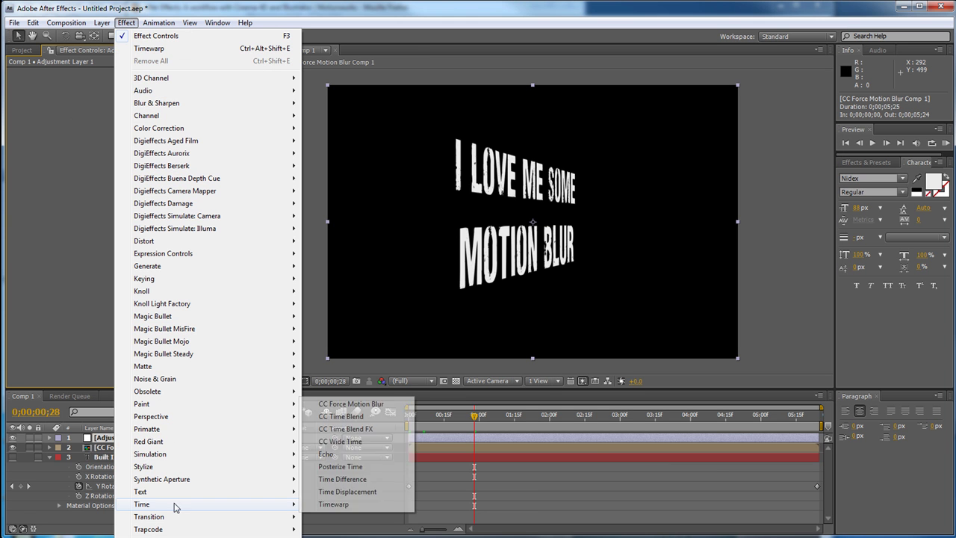
left_click(68, 301)
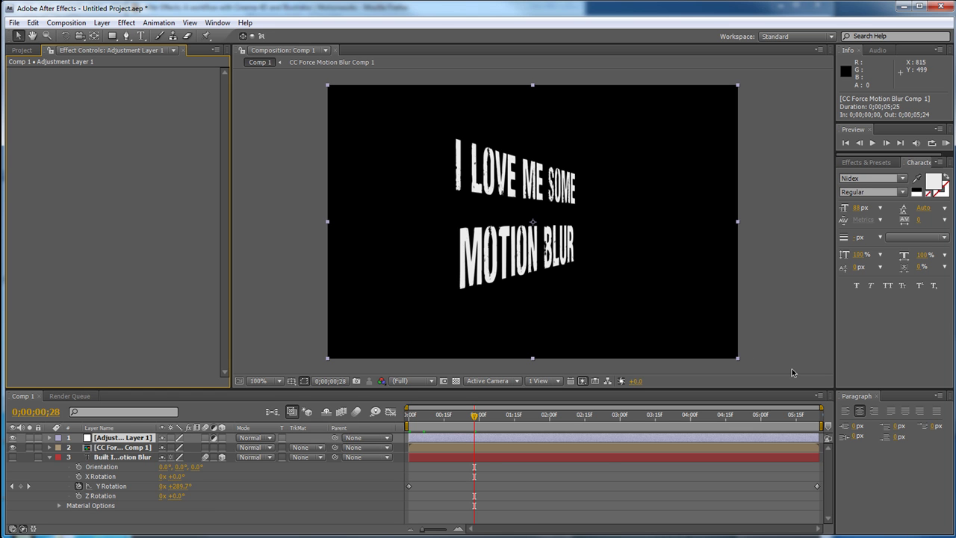
key("alt+Tab")
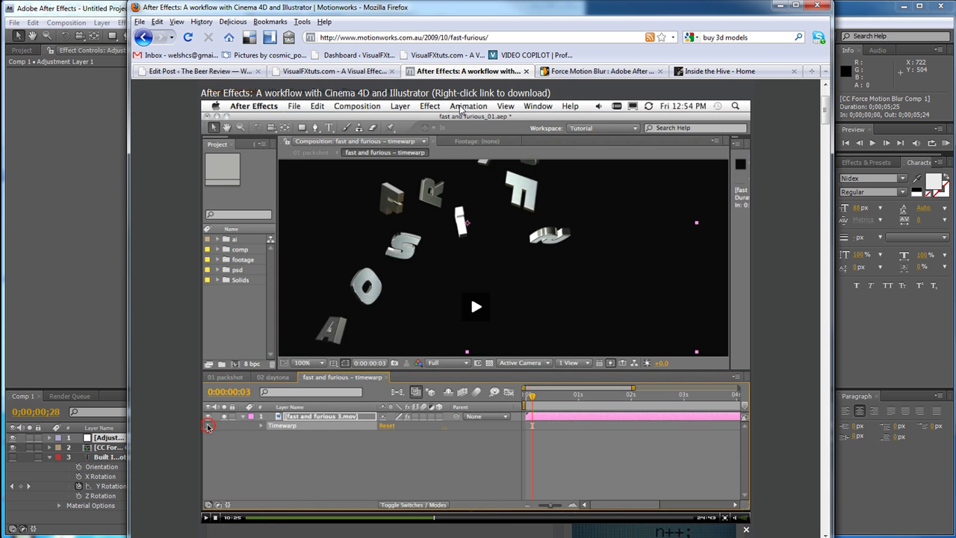
left_click(586, 71)
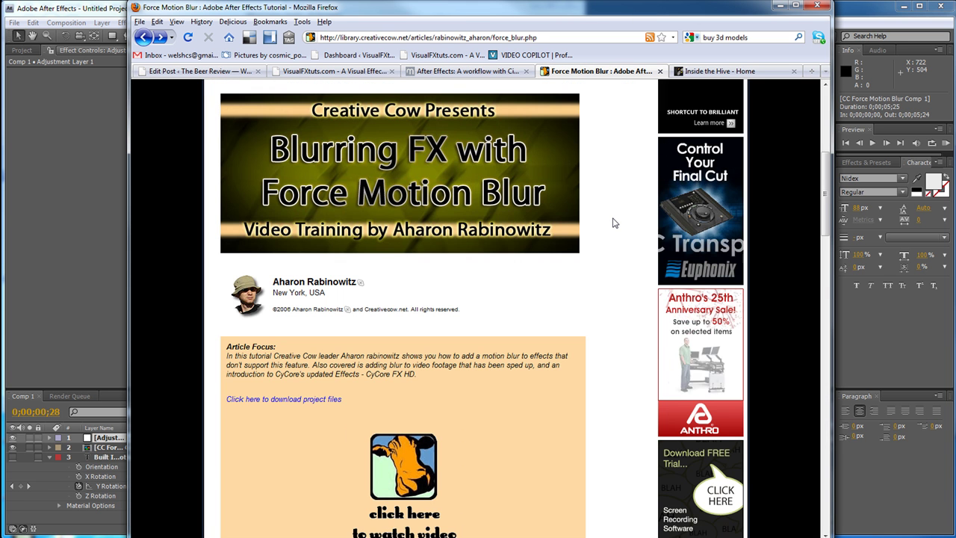
scroll(615, 223, "up", 2)
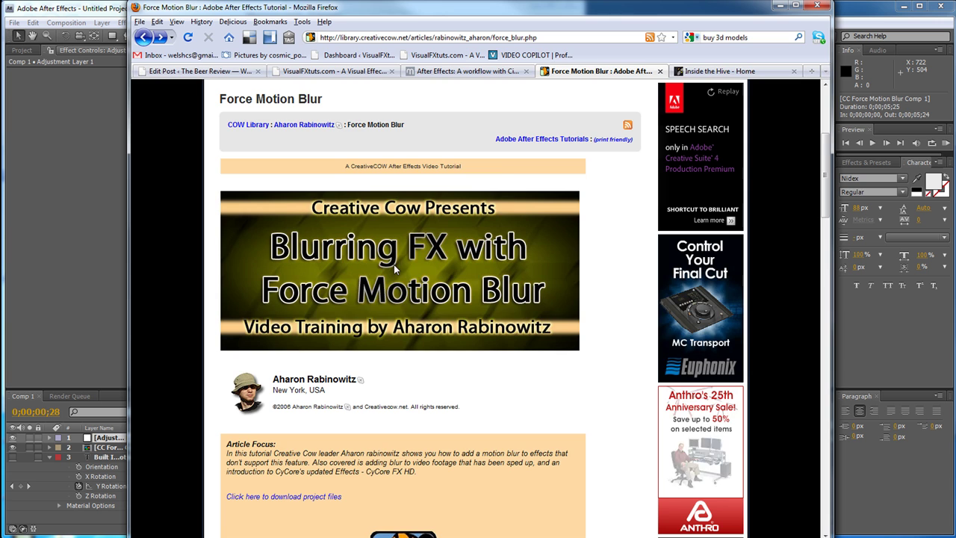
left_click(78, 272)
left_click(96, 372)
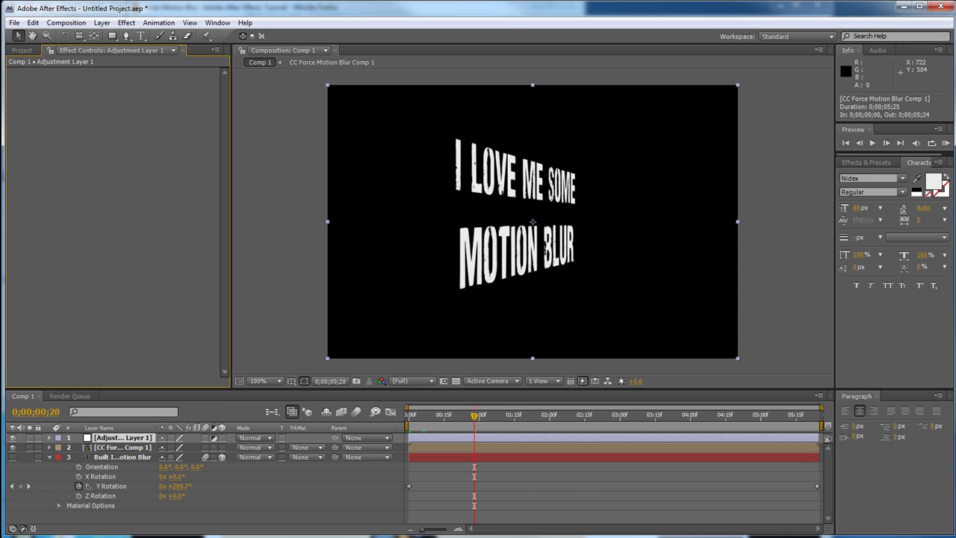
- Switch to Firefox, briefly visit VisualFXtuts, and settle on the Inside the Hive blog home page
key("alt+Tab")
left_click(735, 72)
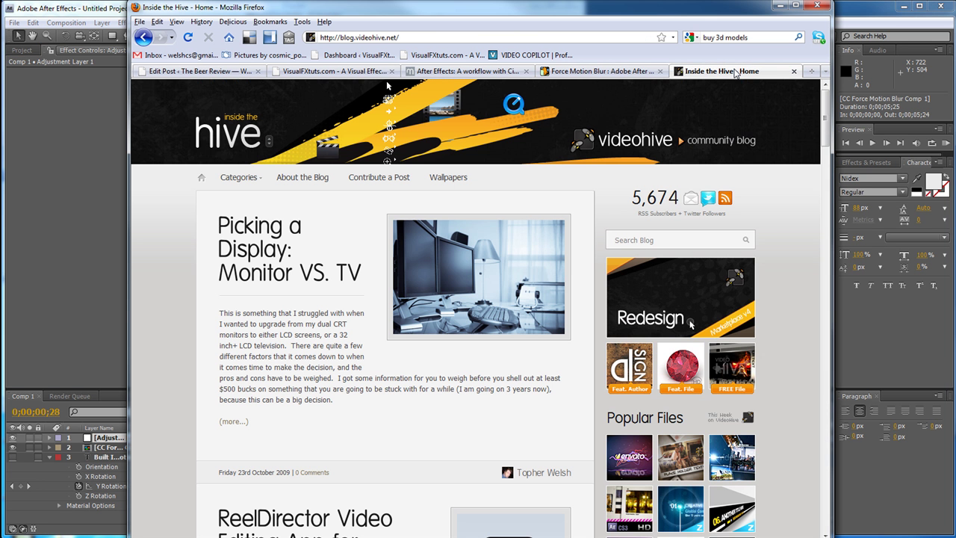
left_click(319, 71)
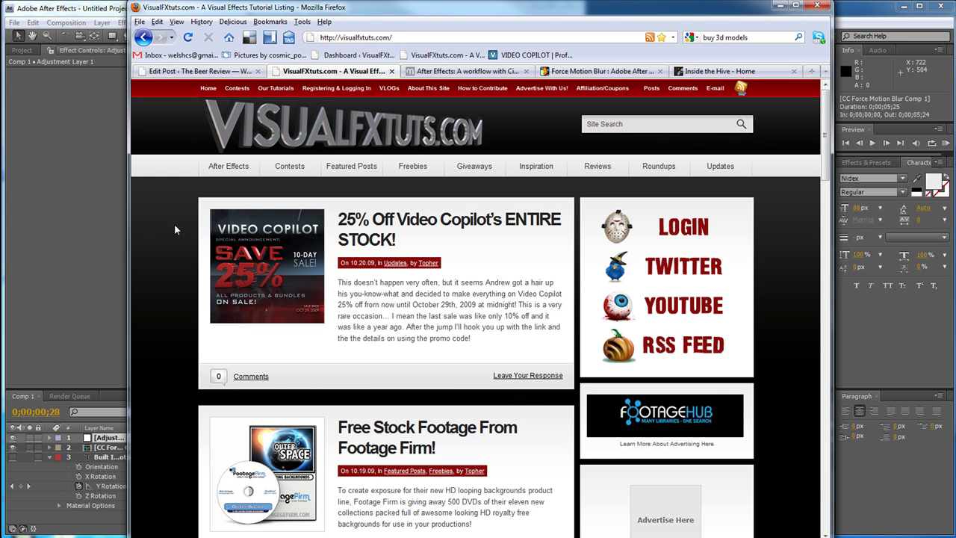
left_click(681, 72)
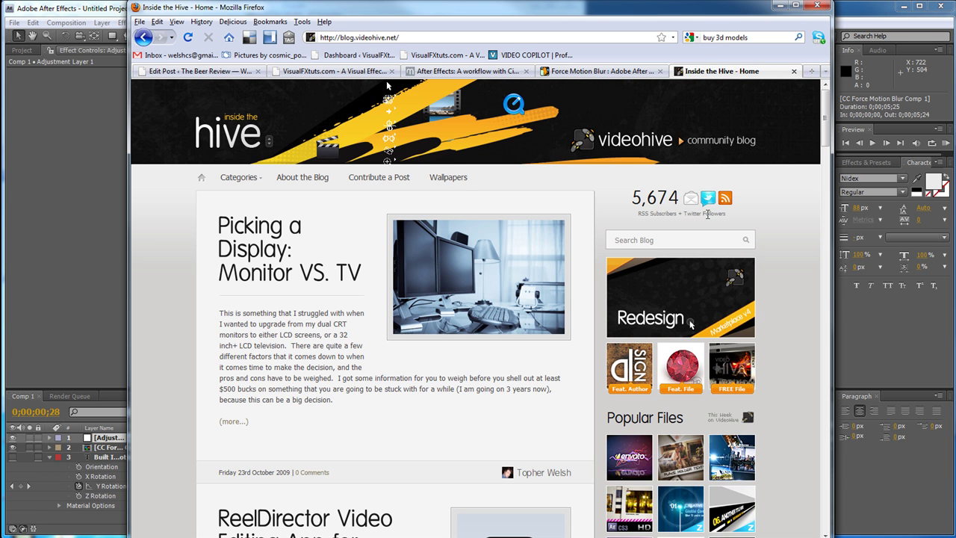